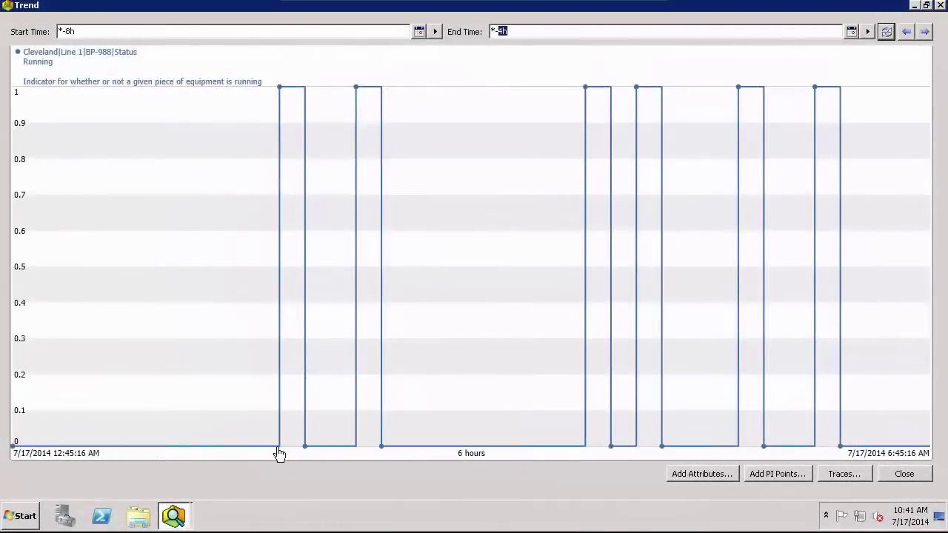
# - Trend BP-988 Production Rate from *-6h to *-2h, showing where it drops to zero
pyautogui.moveTo(307, 96)
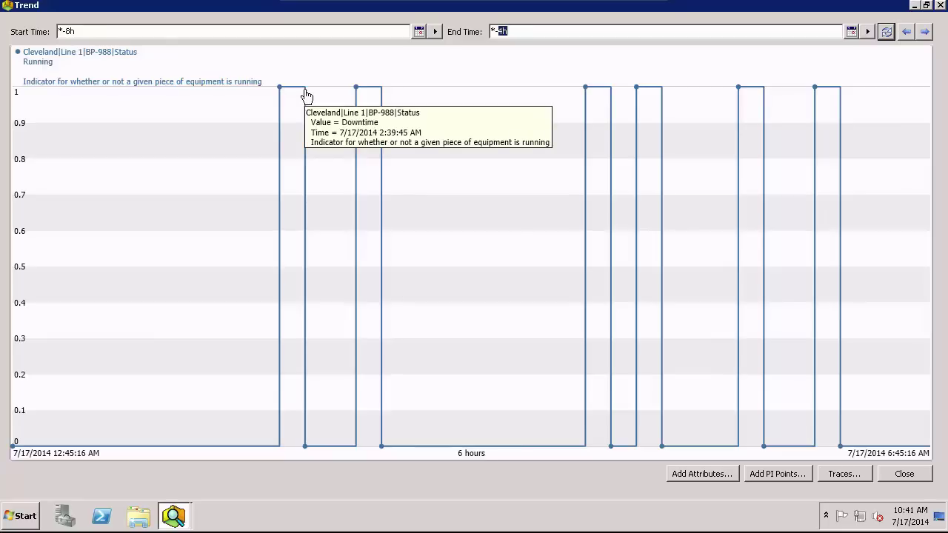
pyautogui.click(310, 448)
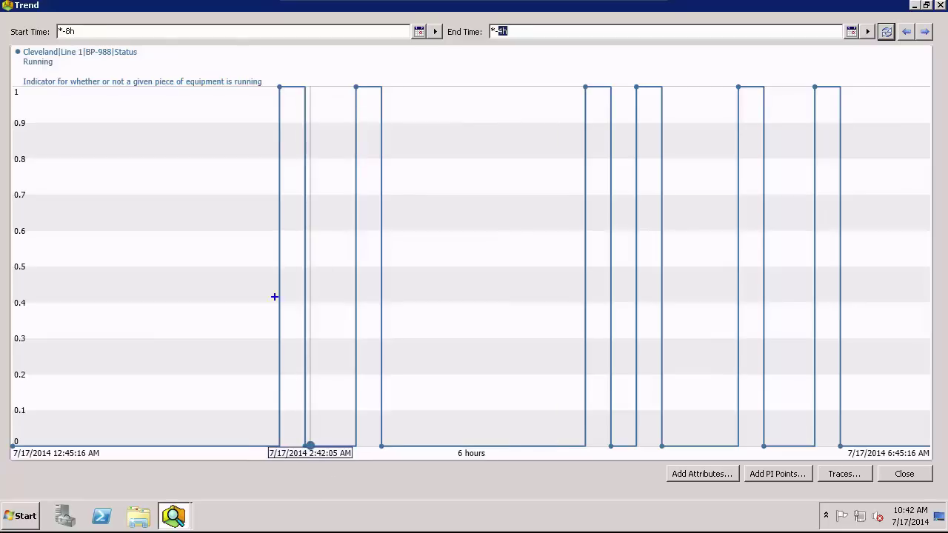
pyautogui.moveTo(277, 85); pyautogui.dragTo(307, 458)
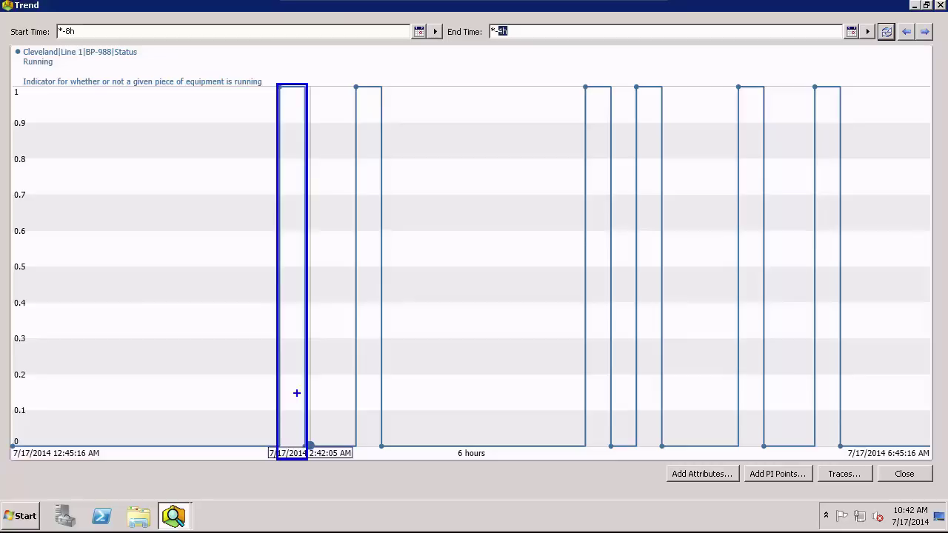
pyautogui.moveTo(272, 277); pyautogui.dragTo(178, 293)
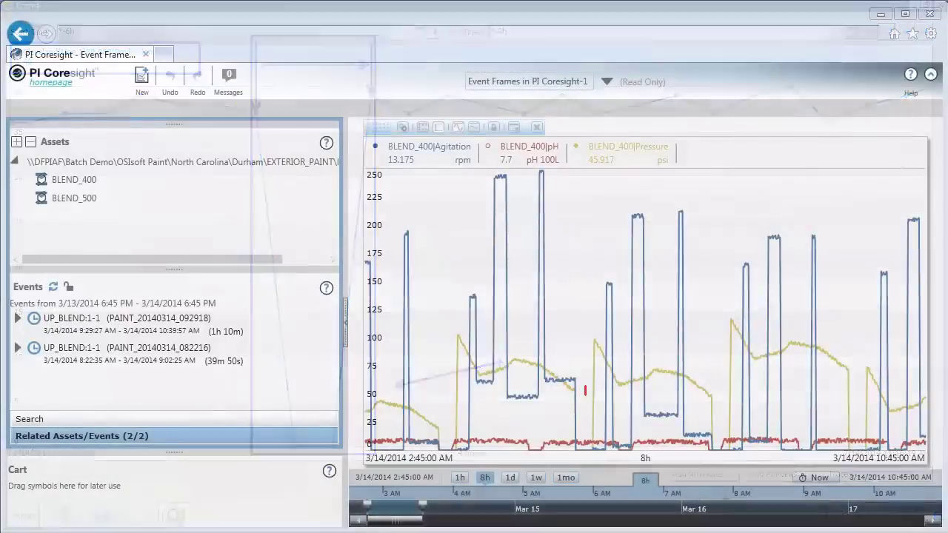
pyautogui.moveTo(591, 449); pyautogui.dragTo(585, 386)
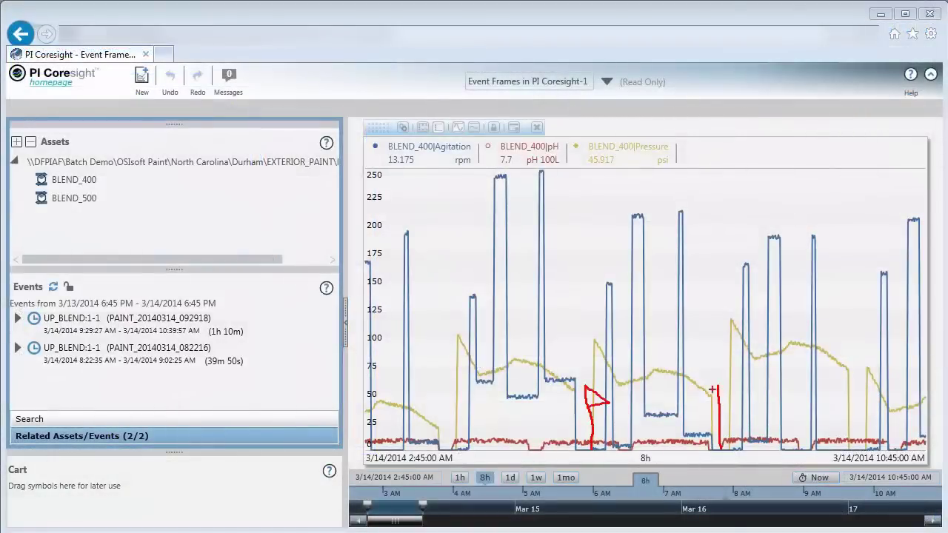
# - Expand the first Equipment Downtime event's details and load UP_BLEND:1-1's time range into the BLEND_400 trend
pyautogui.moveTo(585, 380)
pyautogui.mouseDown()
pyautogui.moveTo(722, 378)
pyautogui.moveTo(589, 374)
pyautogui.mouseUp()
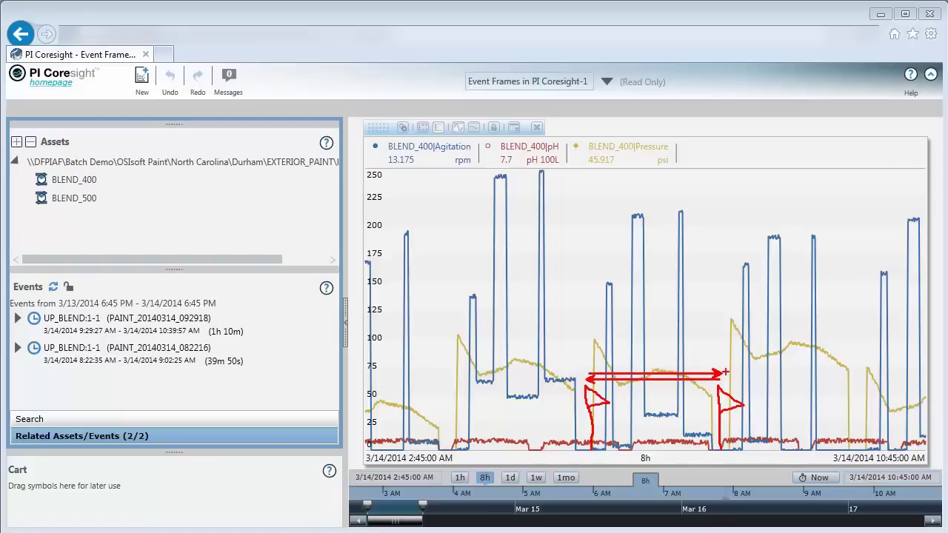
pyautogui.moveTo(727, 370)
pyautogui.mouseDown()
pyautogui.moveTo(611, 358)
pyautogui.moveTo(584, 405)
pyautogui.moveTo(635, 448)
pyautogui.moveTo(737, 406)
pyautogui.moveTo(726, 369)
pyautogui.mouseUp()
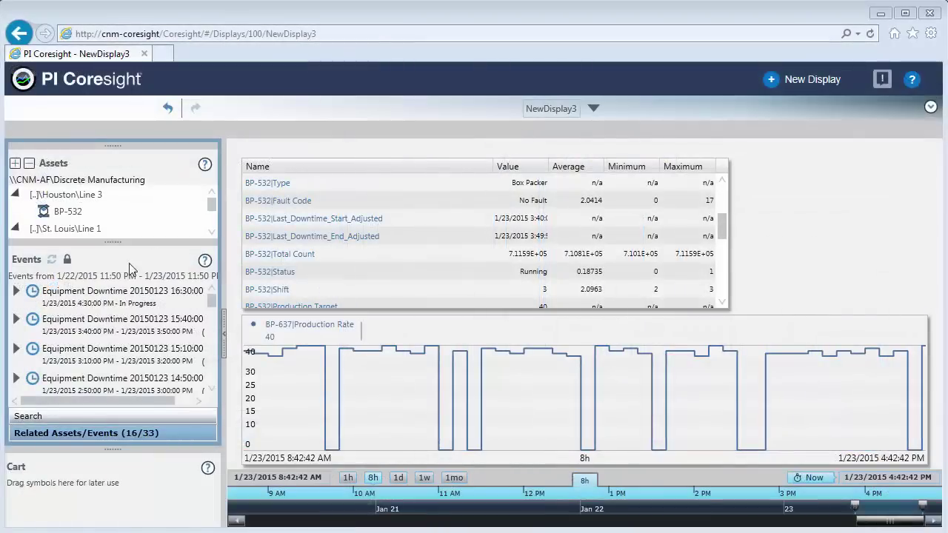
pyautogui.click(16, 291)
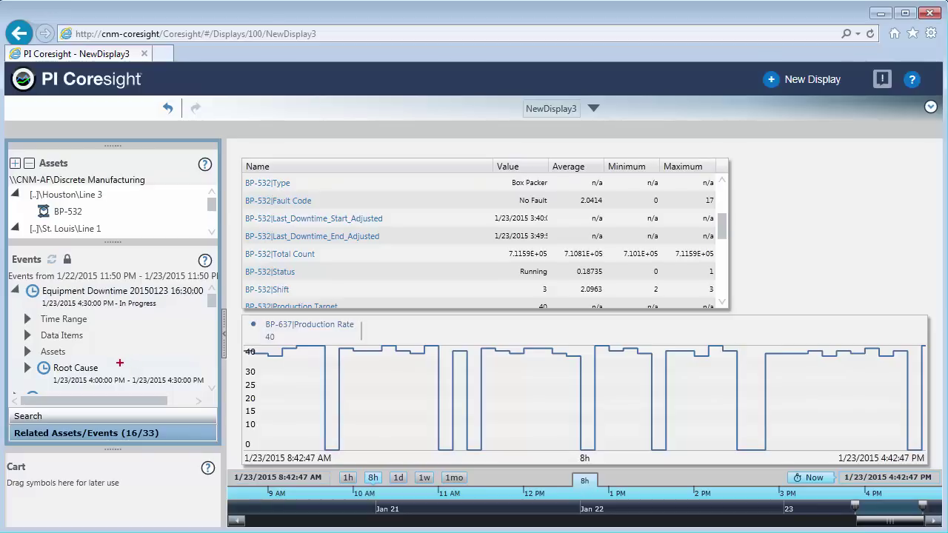
pyautogui.moveTo(115, 363); pyautogui.dragTo(188, 334)
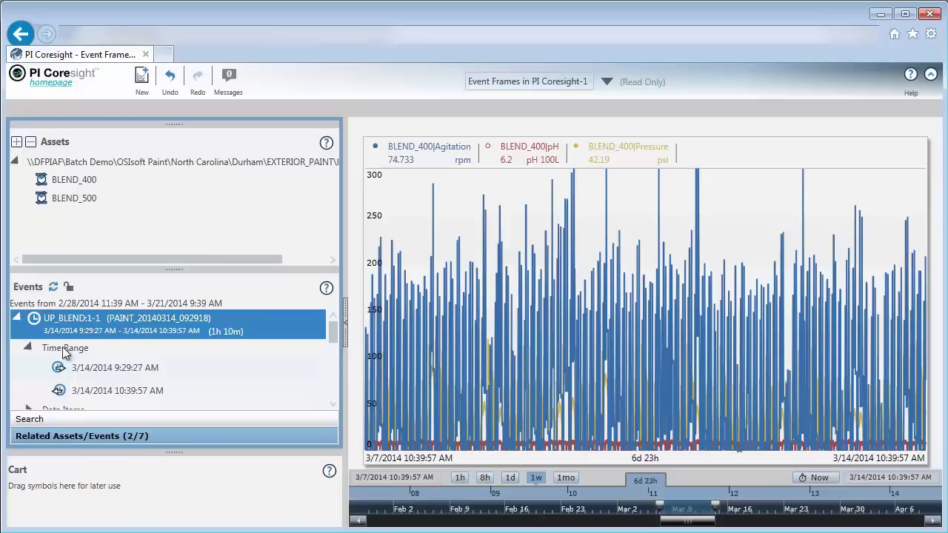
pyautogui.click(33, 323)
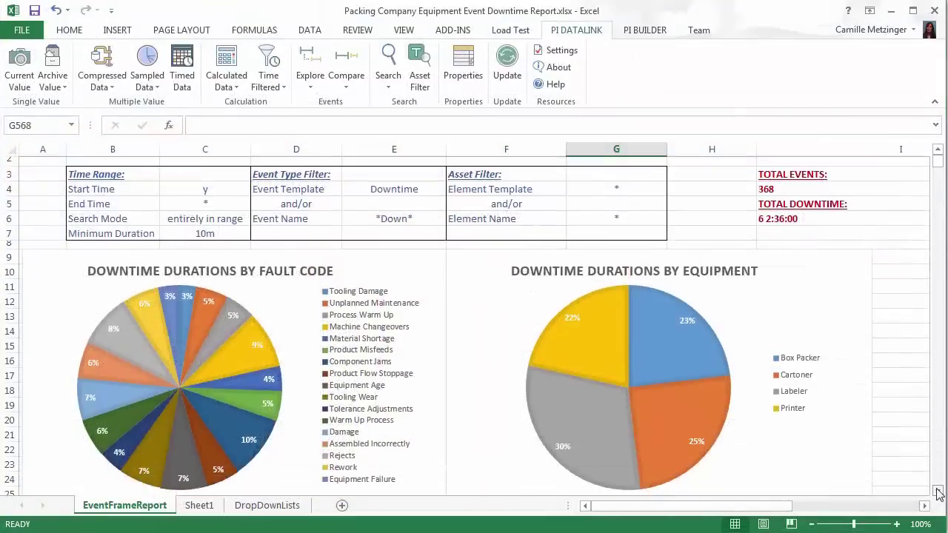
# - Bring up the Packing Company Equipment Event Downtime Report workbook in Excel
pyautogui.click(938, 492)
pyautogui.moveTo(938, 493); pyautogui.dragTo(937, 493)
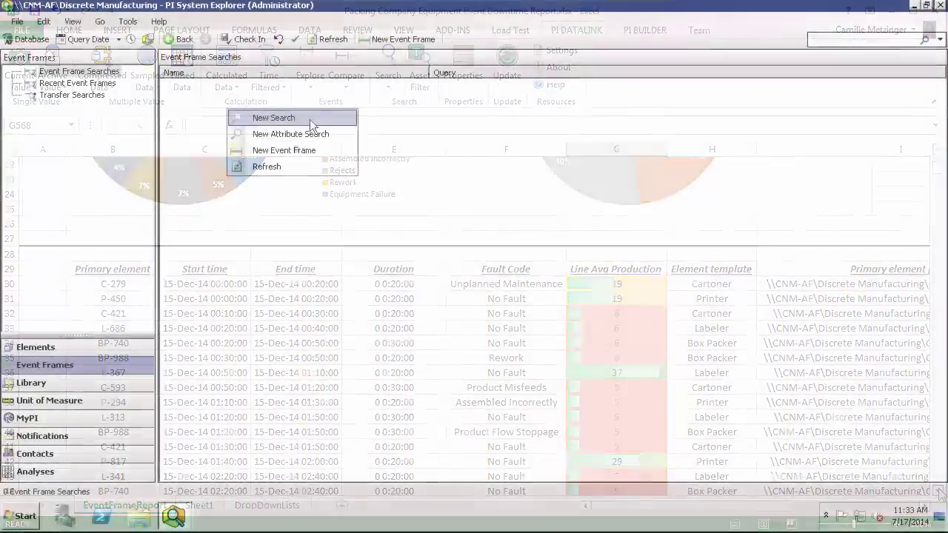
pyautogui.click(310, 119)
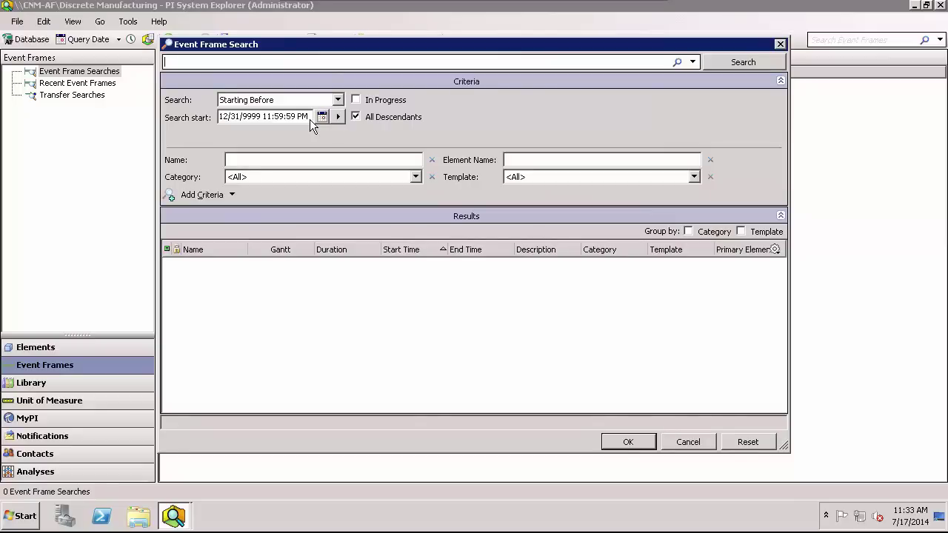
# - Search for event frames whose names match *downtime*
pyautogui.write('*downtime*')
pyautogui.click(768, 63)
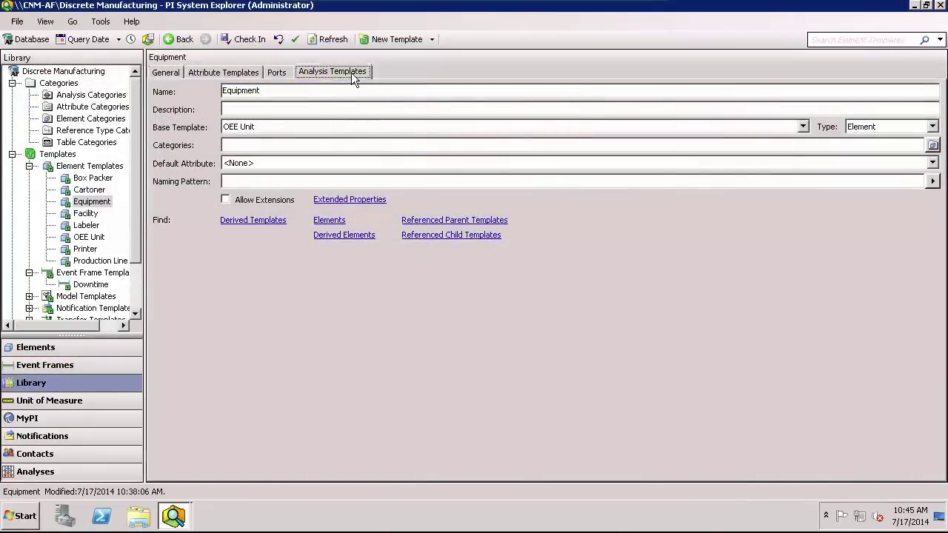
# - Set the Equipment template's downtime analysis to generate event frames from the Downtime template
pyautogui.click(351, 73)
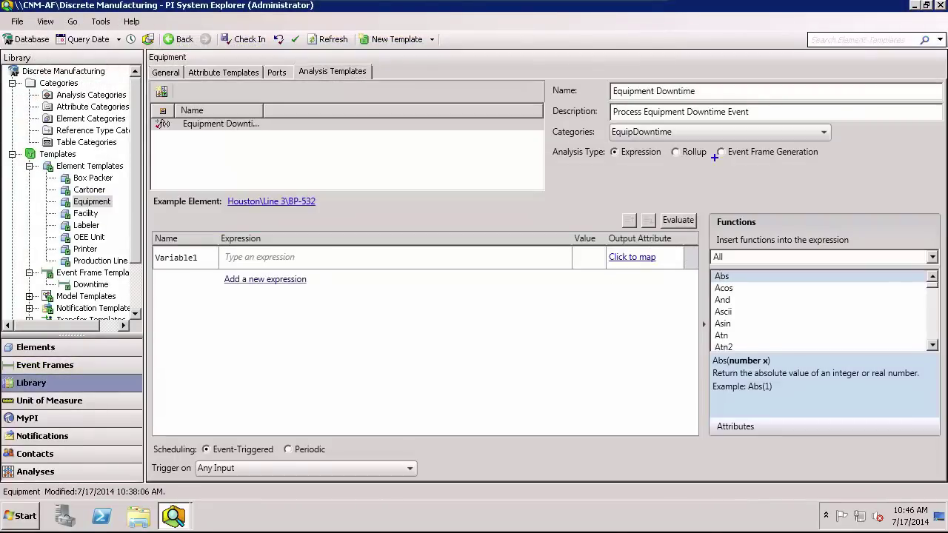
pyautogui.moveTo(713, 143)
pyautogui.mouseDown()
pyautogui.moveTo(750, 162)
pyautogui.moveTo(831, 165)
pyautogui.moveTo(874, 135)
pyautogui.mouseUp()
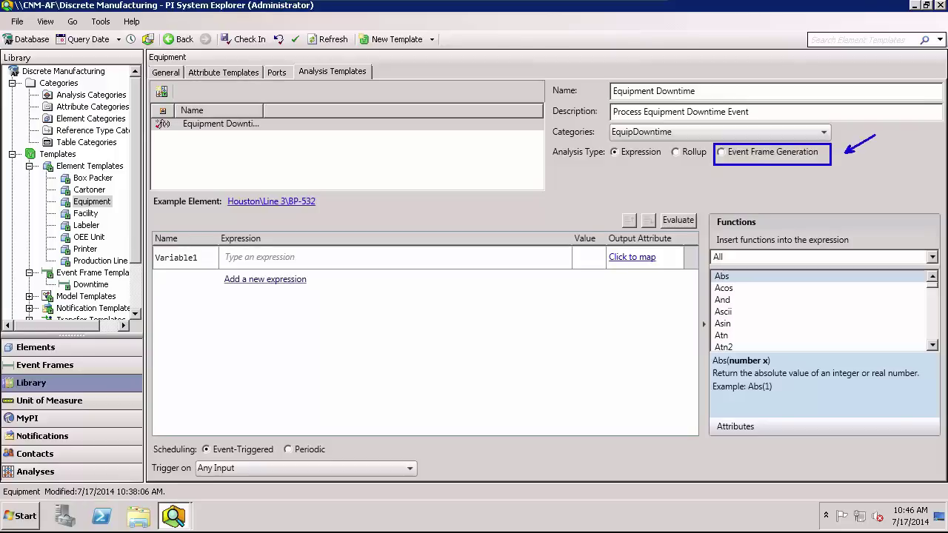
pyautogui.press('Escape')
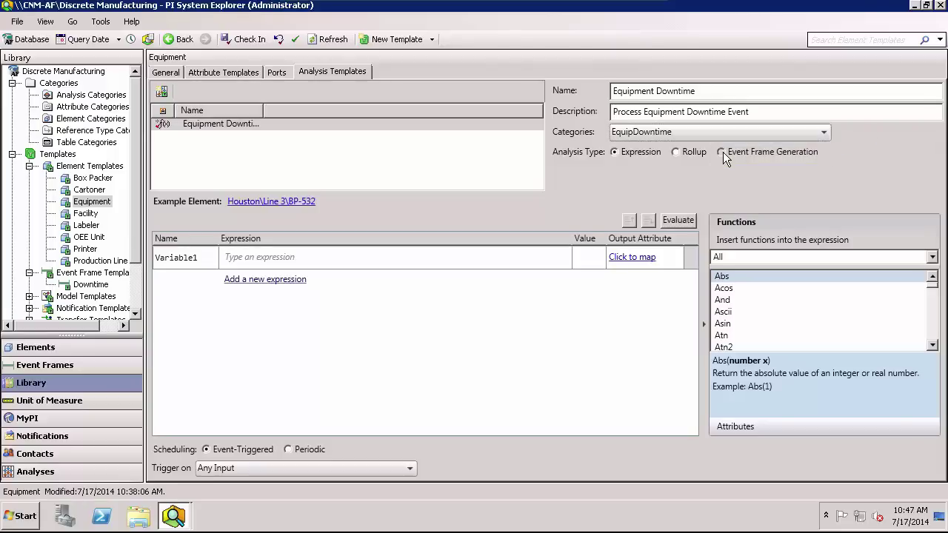
pyautogui.click(722, 152)
pyautogui.click(673, 221)
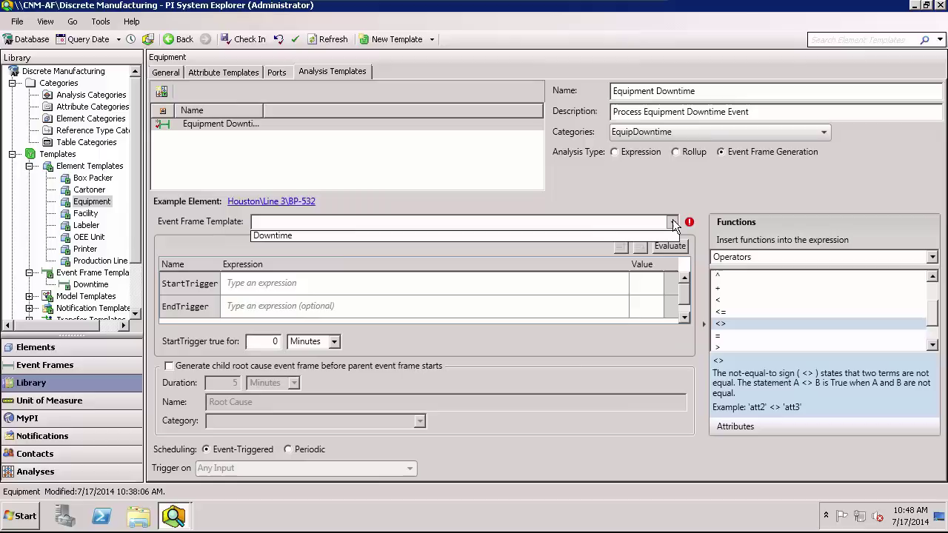
pyautogui.click(578, 236)
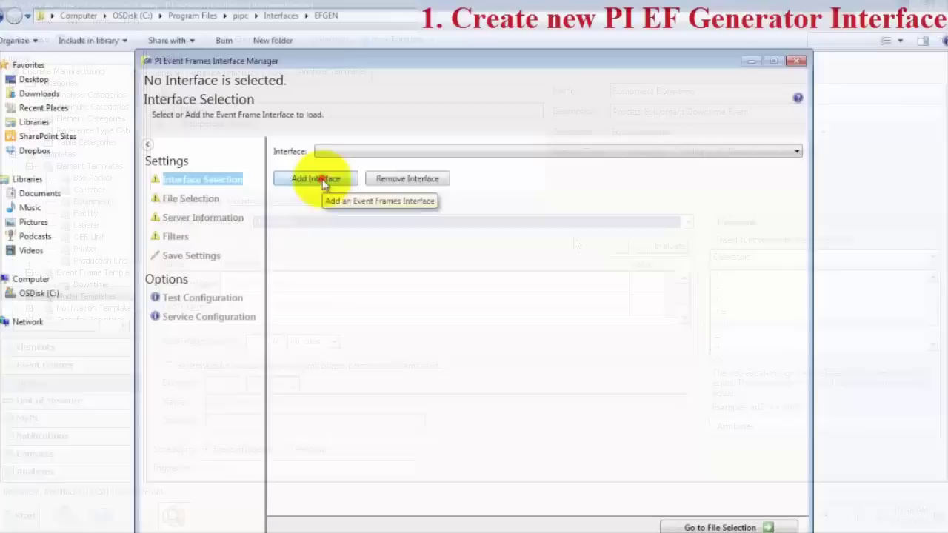
# - Add PIEFGEN.exe from the EFGEN folder as the new PIEFGEN1 interface
pyautogui.click(329, 179)
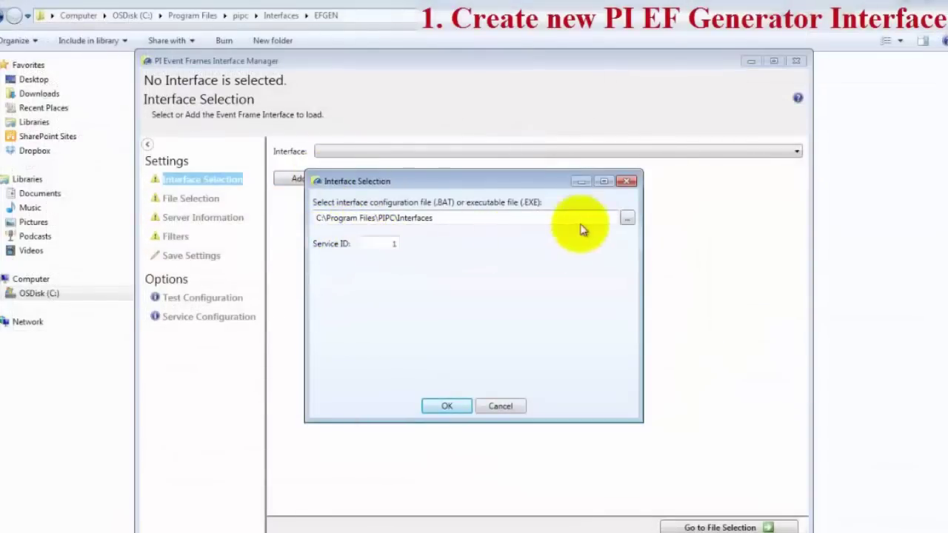
pyautogui.click(629, 220)
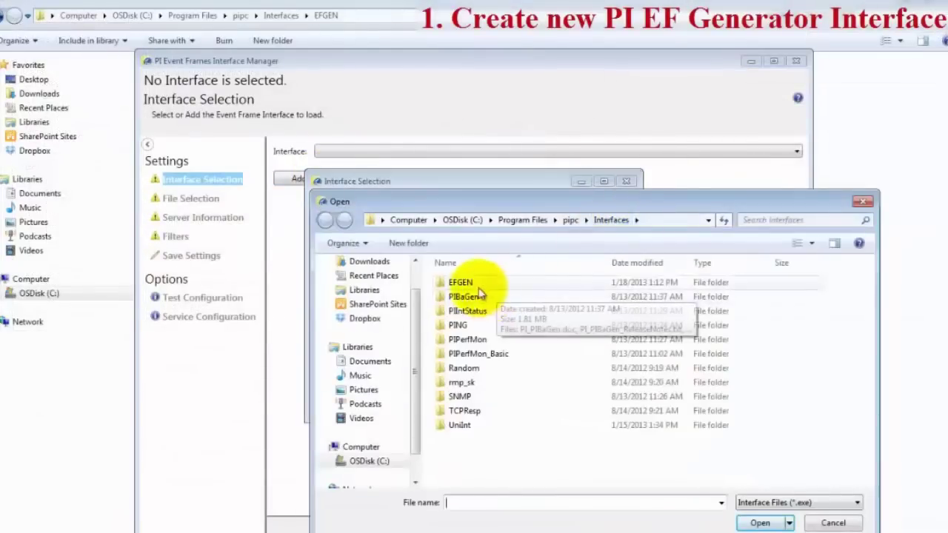
pyautogui.doubleClick(470, 283)
pyautogui.doubleClick(461, 297)
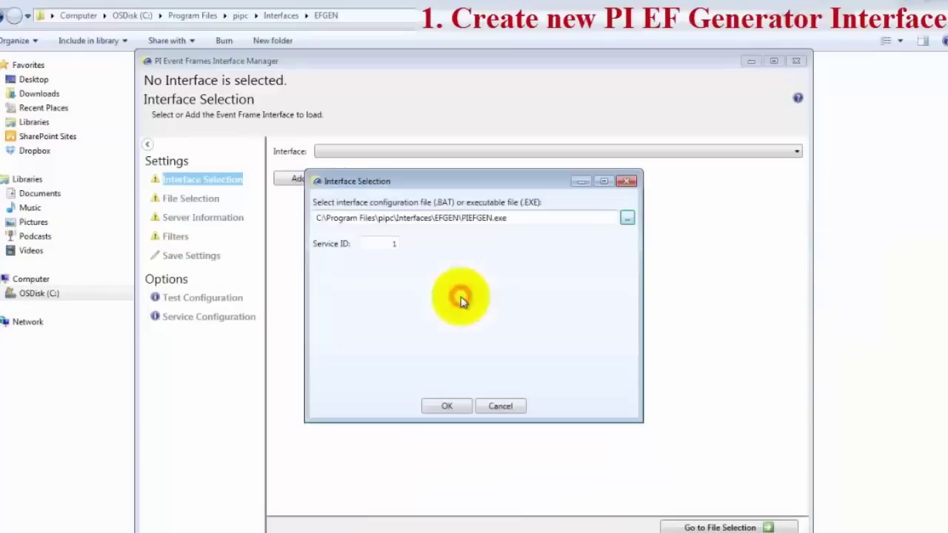
pyautogui.click(447, 404)
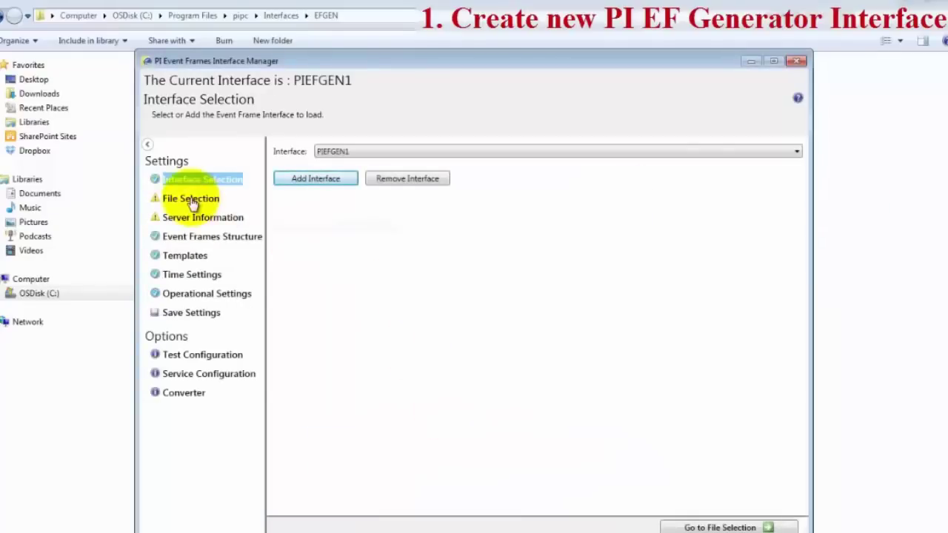
pyautogui.click(188, 197)
pyautogui.write('ssions = ')
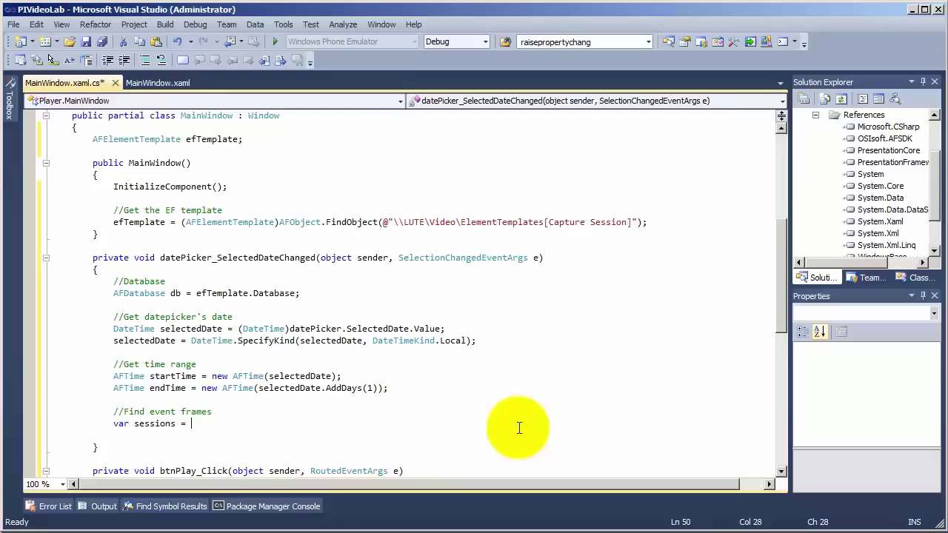
pyautogui.write('AFEvent')
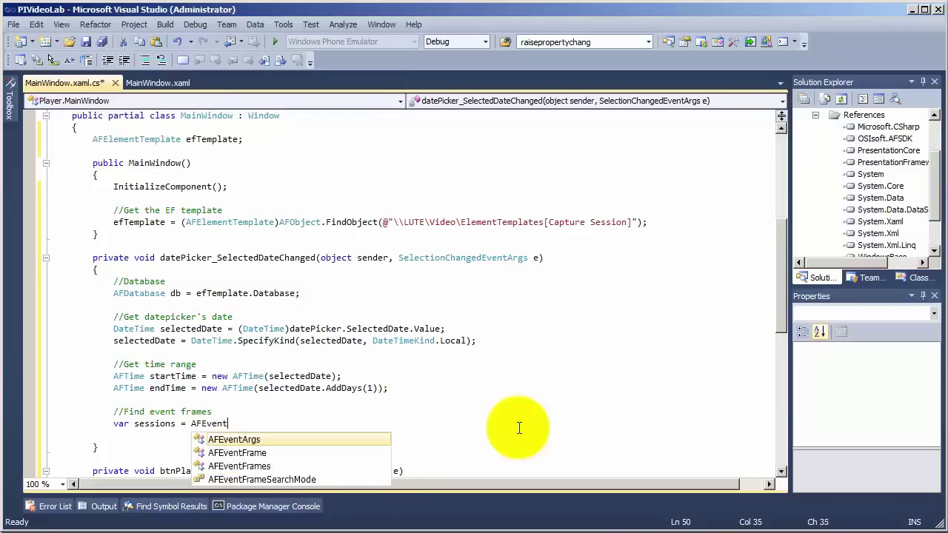
pyautogui.write('Frame.')
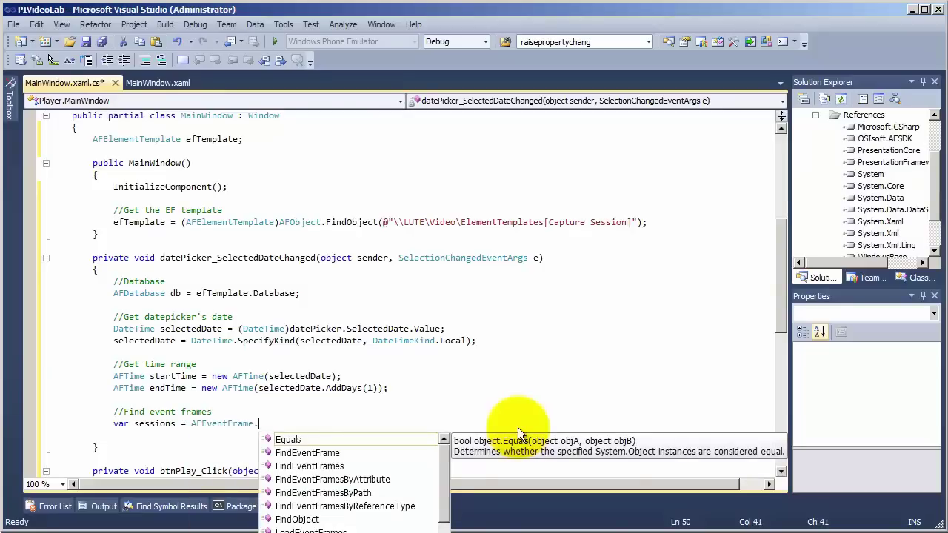
# - Complete the sessions = AFEventFrame. assignment with the FindEventFrames method from IntelliSense
pyautogui.press('Down')
pyautogui.press('Down')
pyautogui.press('Down')
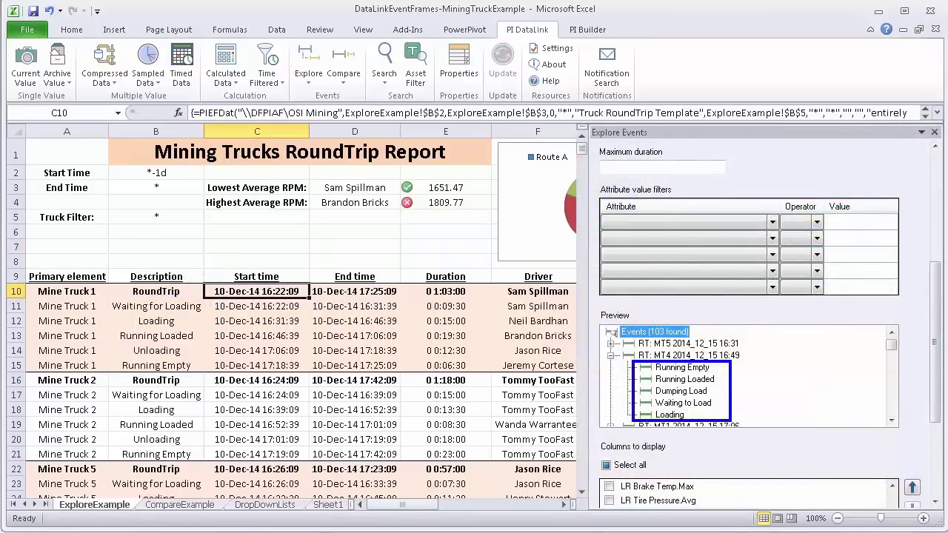
pyautogui.moveTo(649, 346); pyautogui.dragTo(675, 320)
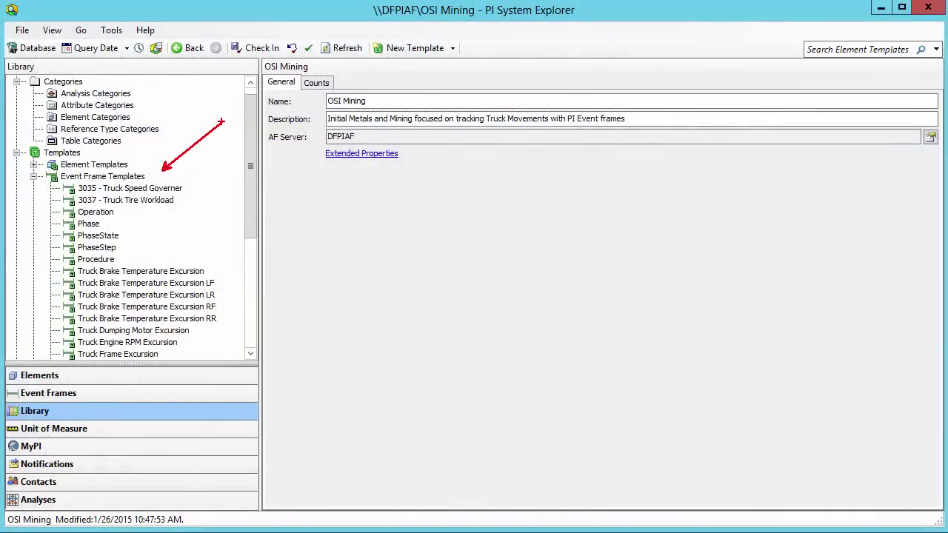
# - Show the Event Frame Search 1 results in the Event Frames area
pyautogui.click(82, 399)
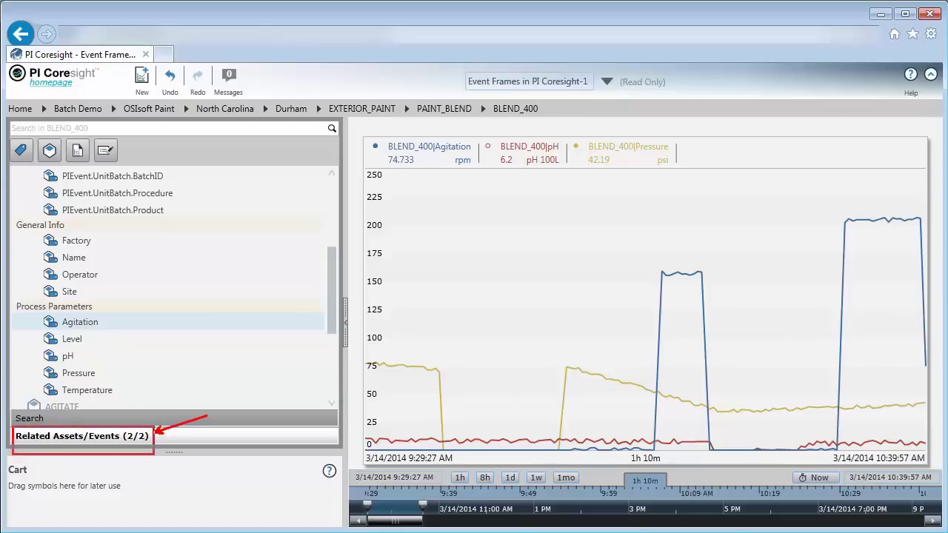
# - Expand BLEND_400's related assets and events and select the OP_CHARGE:1-1 event frame
pyautogui.click(81, 436)
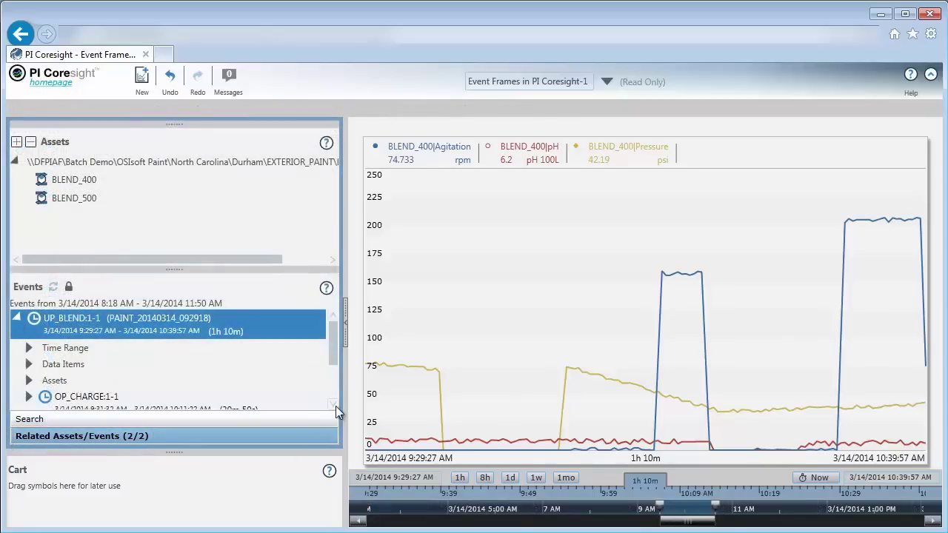
pyautogui.scroll(-1, 33, 348)
pyautogui.click(47, 353)
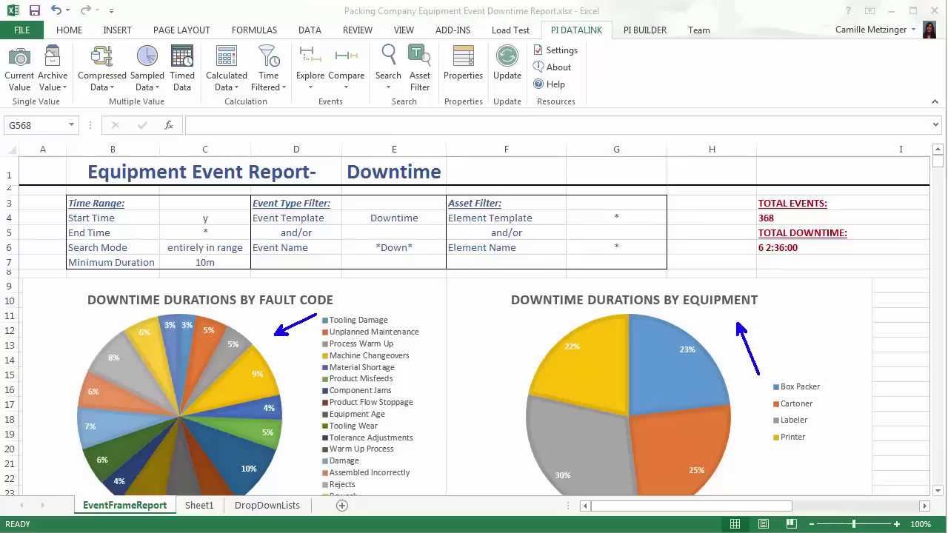
# - Scroll the downtime report past the pie charts to the fault-code and production event table
pyautogui.click(938, 493)
pyautogui.scroll(-6, 939, 493)
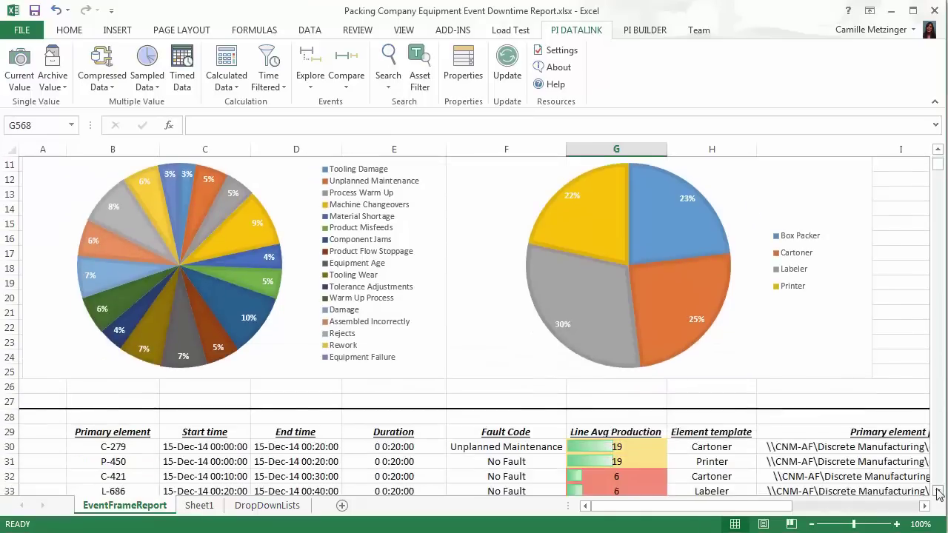
pyautogui.scroll(-1, 939, 493)
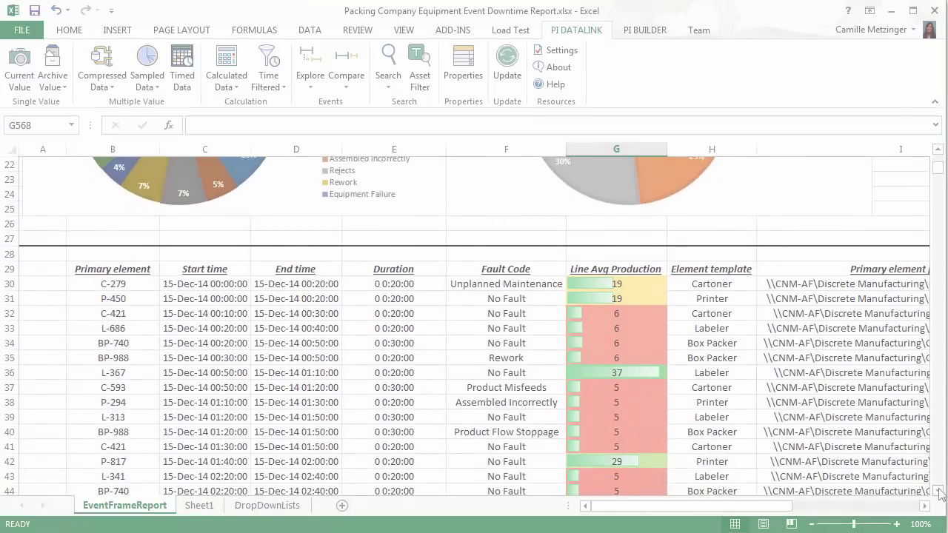